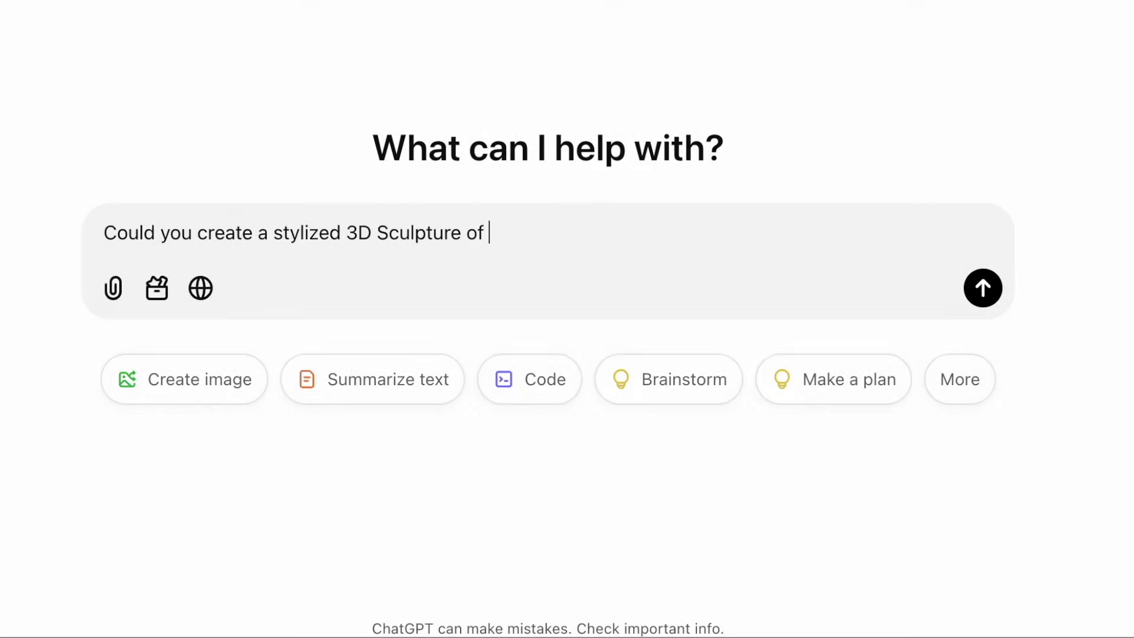
Ask ChatGPT for a stylized 3D sculpture image that could be tribal, futuristic or classical, with subtle textures and shading
type("ld be tribal, futuristic, or classical, with subtle textures and shading.")
key("Return")
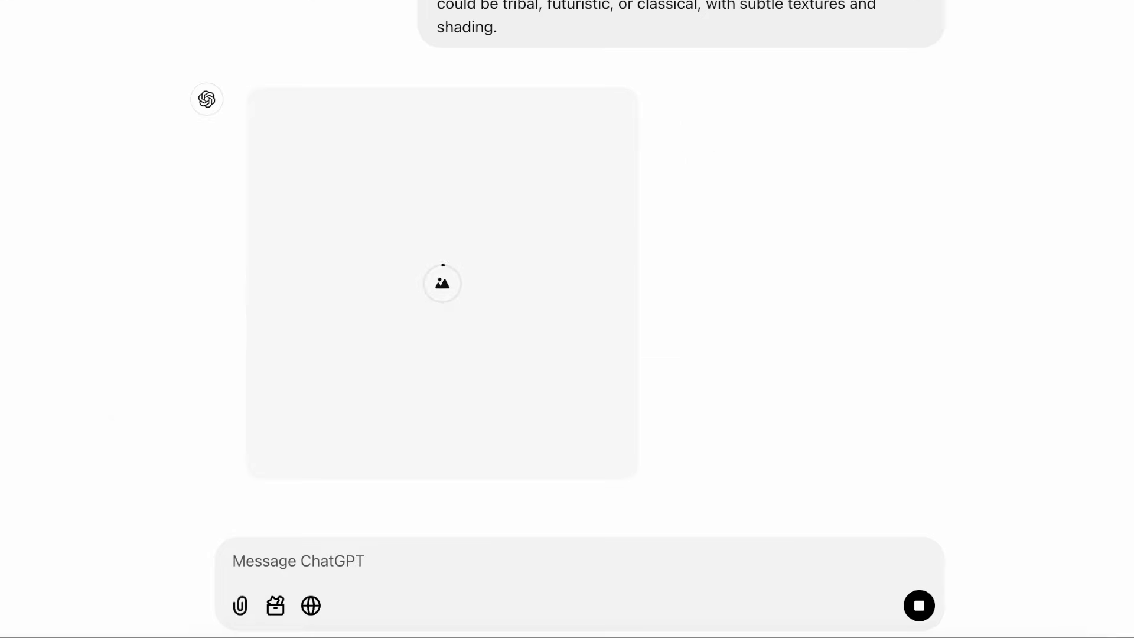
scroll(567, 284, "up", 1)
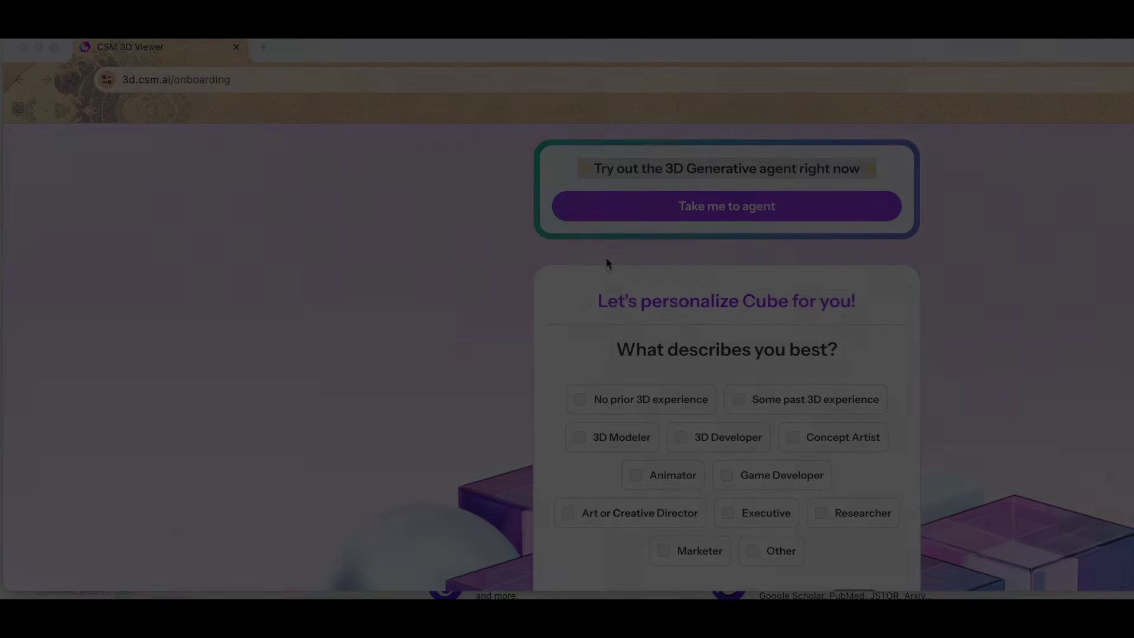
In the CSM 3D Viewer onboarding, describe yourself as having some past 3D experience and continue to the second question
scroll(611, 261, "down", 2)
left_click_drag(713, 282, 654, 342)
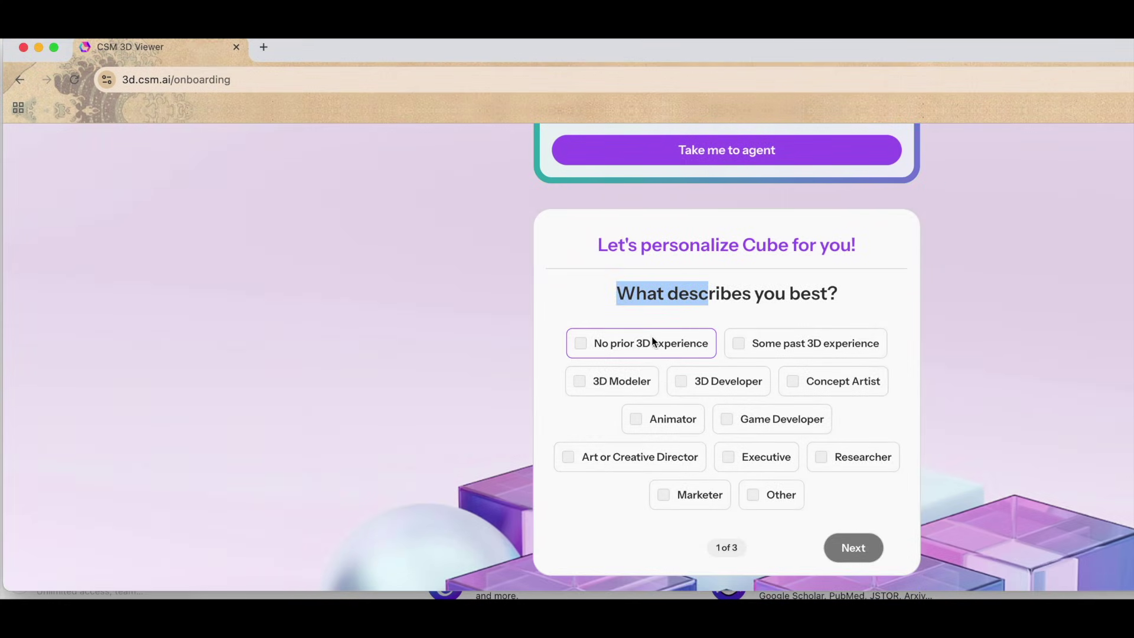
left_click(679, 344)
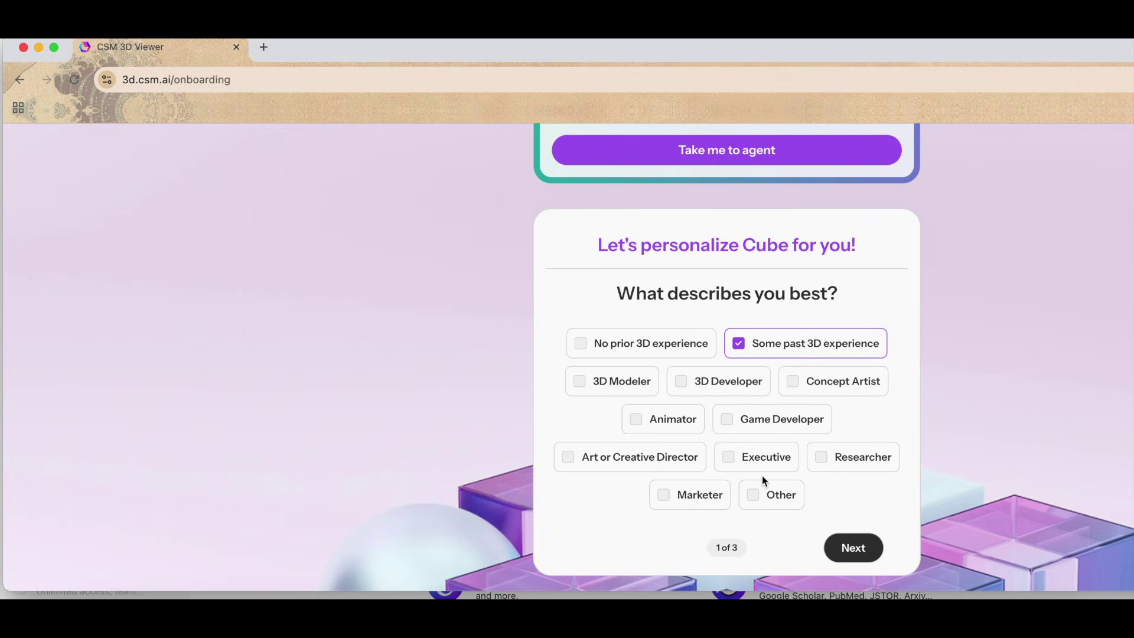
left_click(857, 551)
Choose Just for fun and Learn to create in 3D as uses, give YouTube as the referral source, and finish onboarding
triple_click(740, 300)
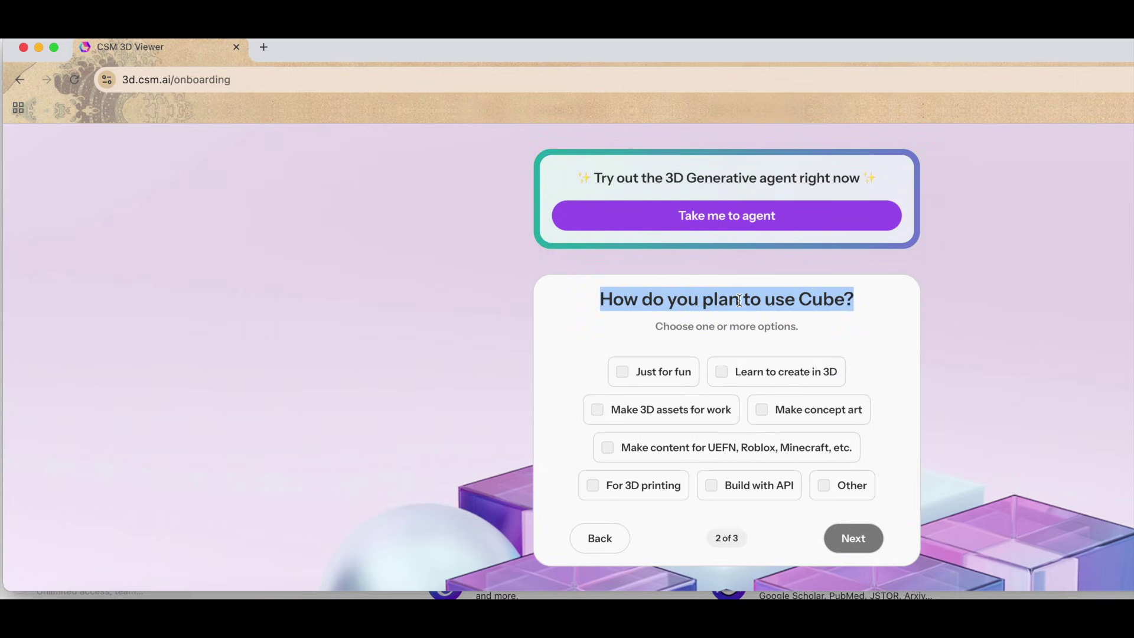
left_click(672, 372)
left_click(756, 371)
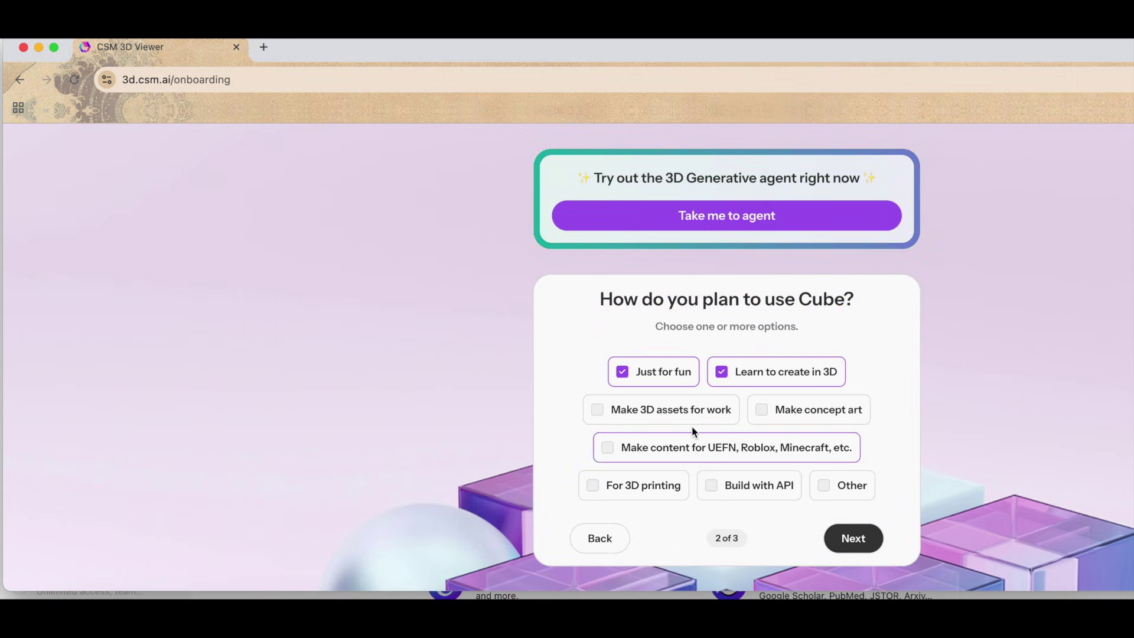
left_click(857, 534)
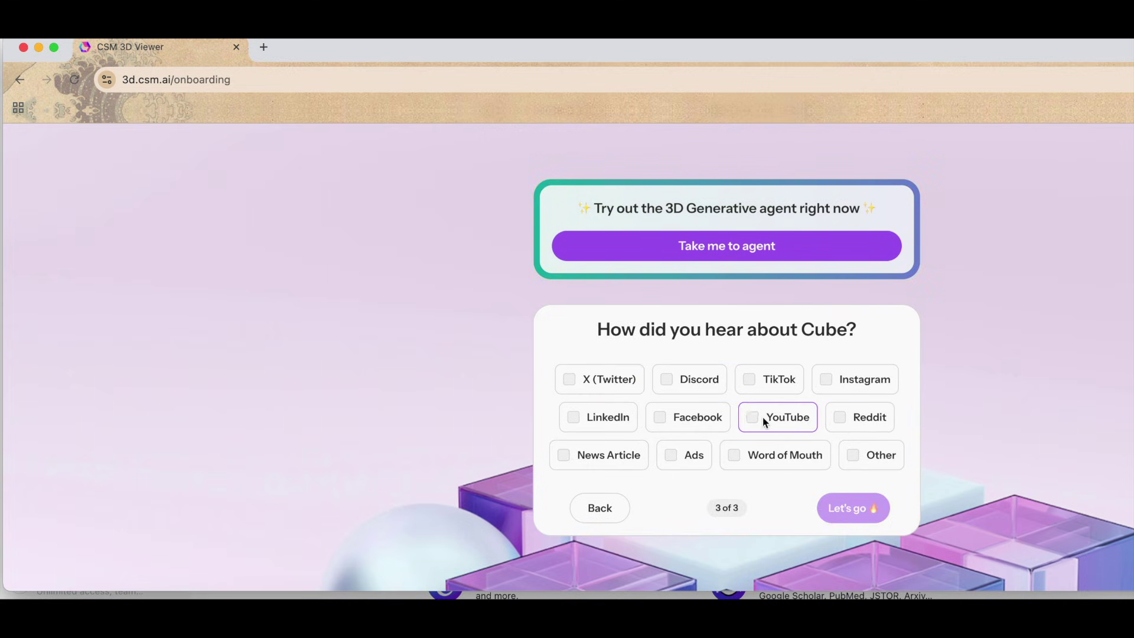
left_click(763, 417)
left_click(851, 508)
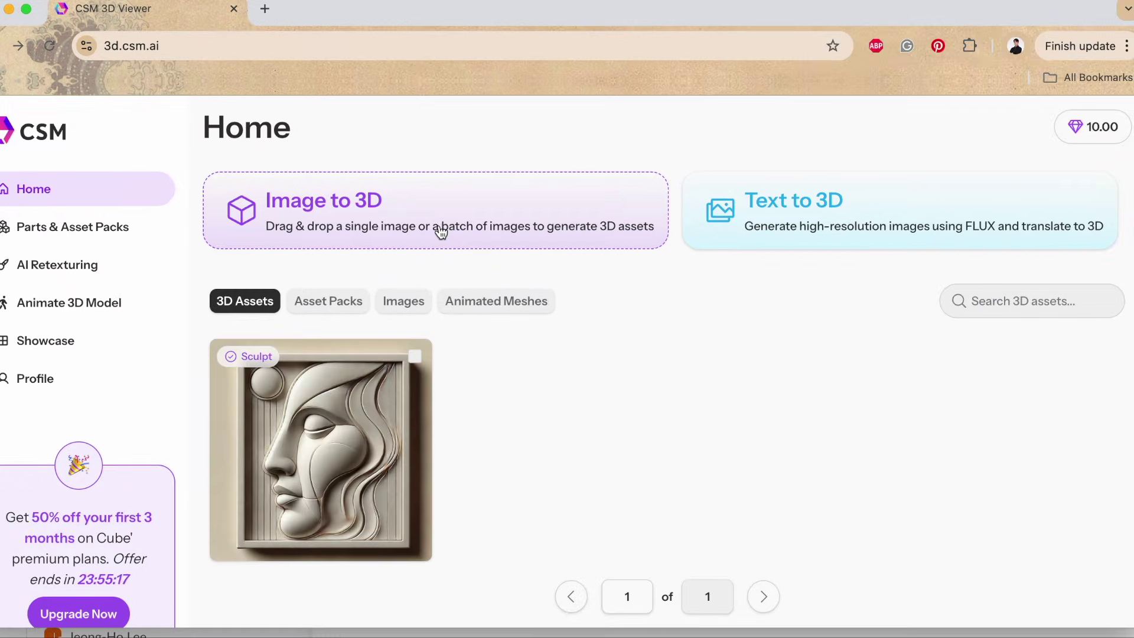
Upload the stylized head image for Image to 3D conversion and submit it with the Sculpt model
left_click(440, 232)
left_click_drag(815, 629, 583, 273)
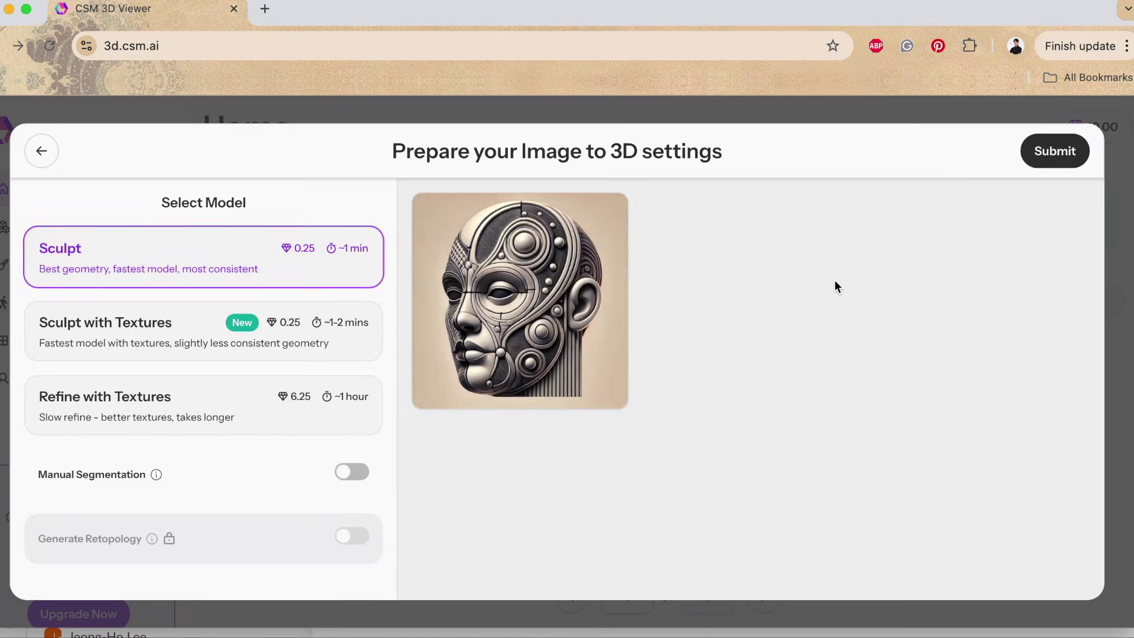
left_click(1057, 152)
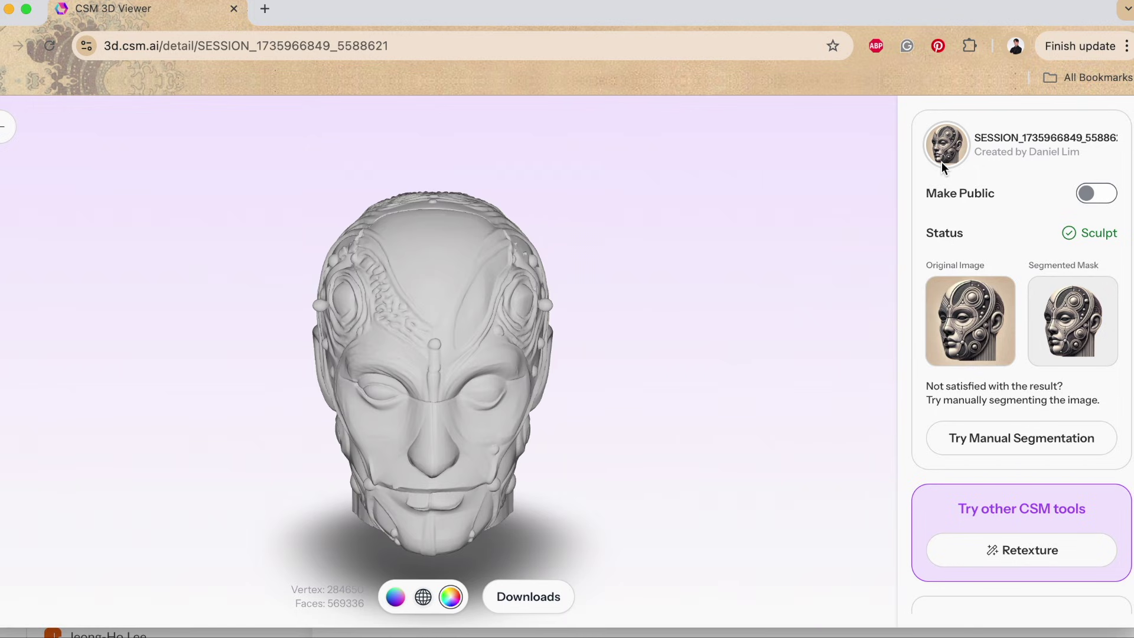
Inspect and download the generated head, switch to UltiMaker Cura and load sculpt.obj onto the build plate
left_click_drag(425, 445, 504, 565)
left_click(514, 602)
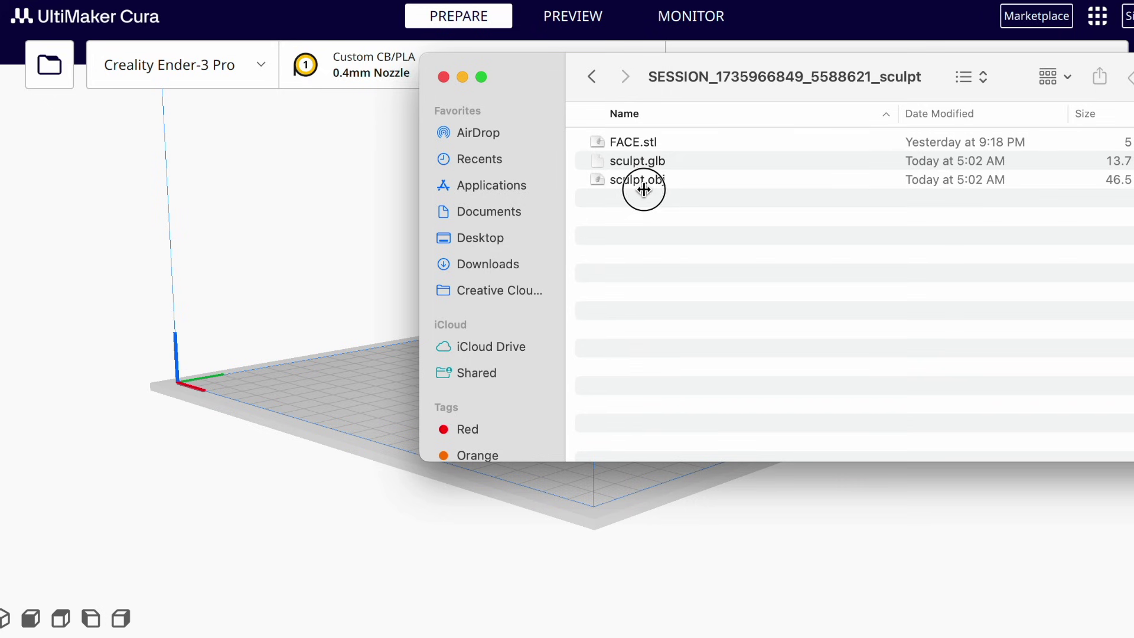
left_click_drag(641, 180, 349, 218)
left_click(443, 77)
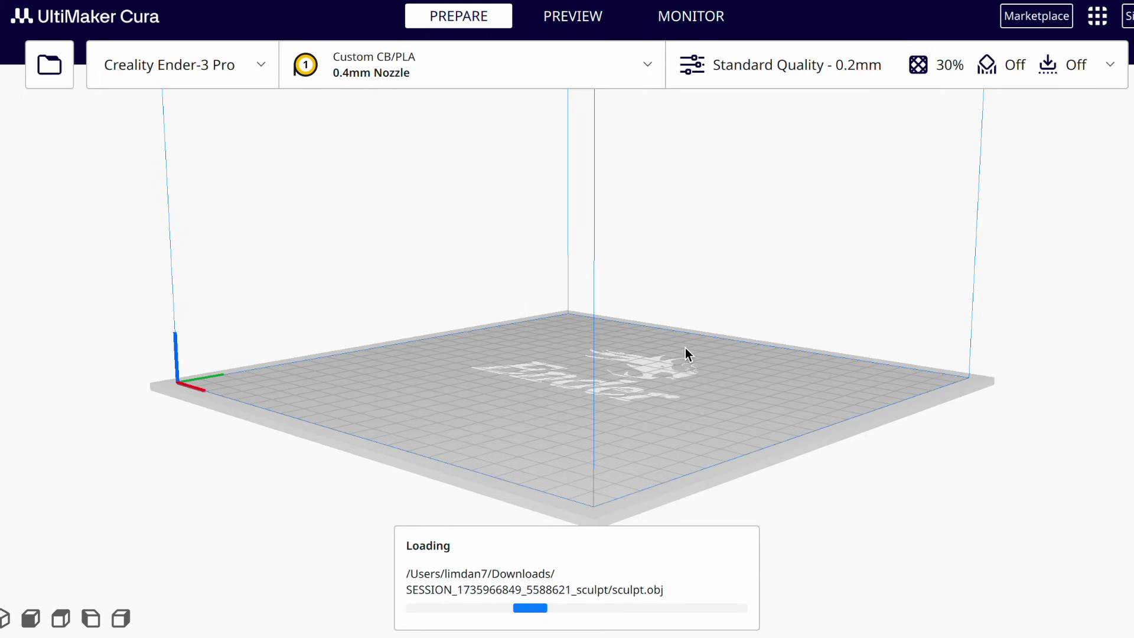
Examine the imported head on the build plate from several sides, including its face and overhangs
left_click(632, 266)
right_click_drag(679, 263, 556, 250)
left_click_drag(638, 156, 469, 316)
left_click(765, 496)
right_click_drag(765, 495, 917, 481)
scroll(838, 304, "down", 3)
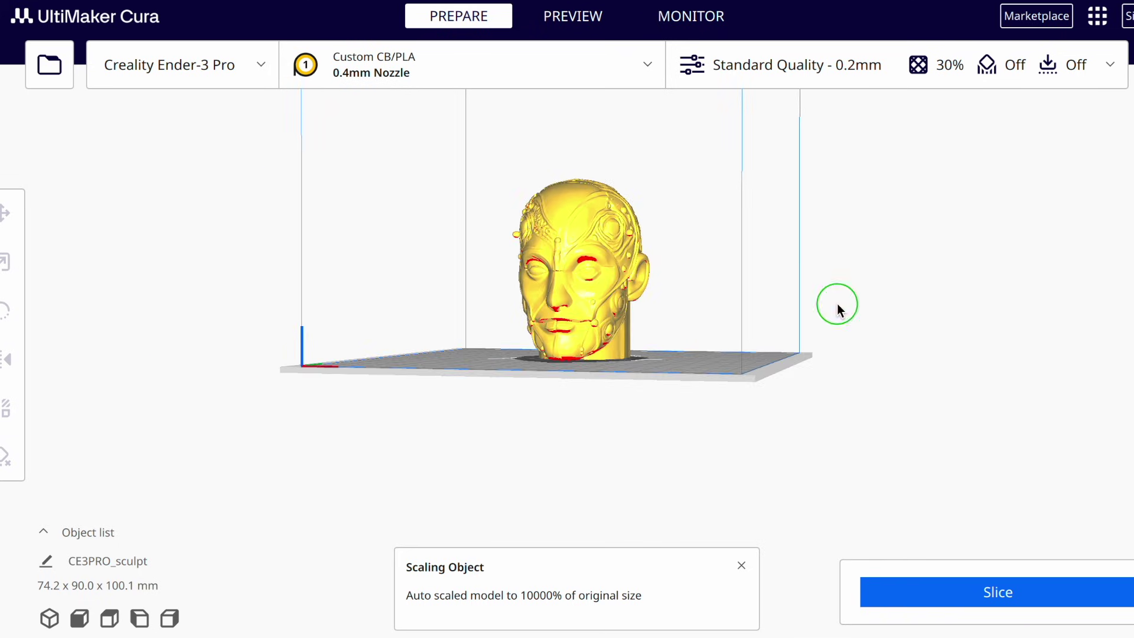
right_click_drag(839, 309, 742, 319)
scroll(762, 330, "up", 3)
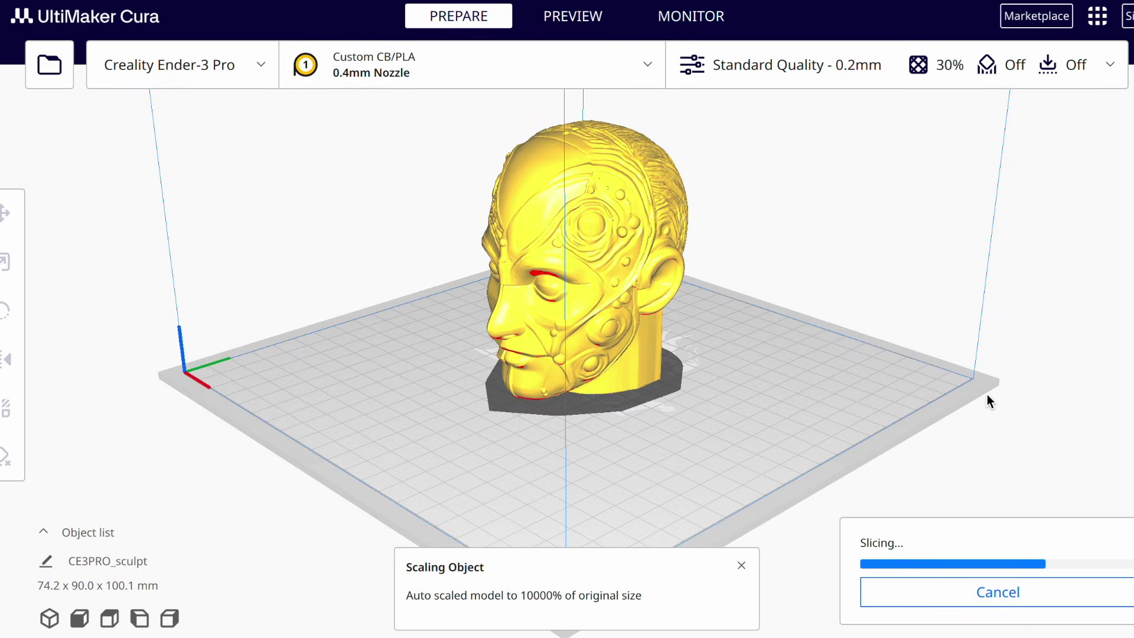
Slice the head and check its layers in the preview, down to the lowest ones and back up
left_click(910, 592)
right_click_drag(786, 414, 762, 408)
left_click_drag(1115, 148, 1118, 450)
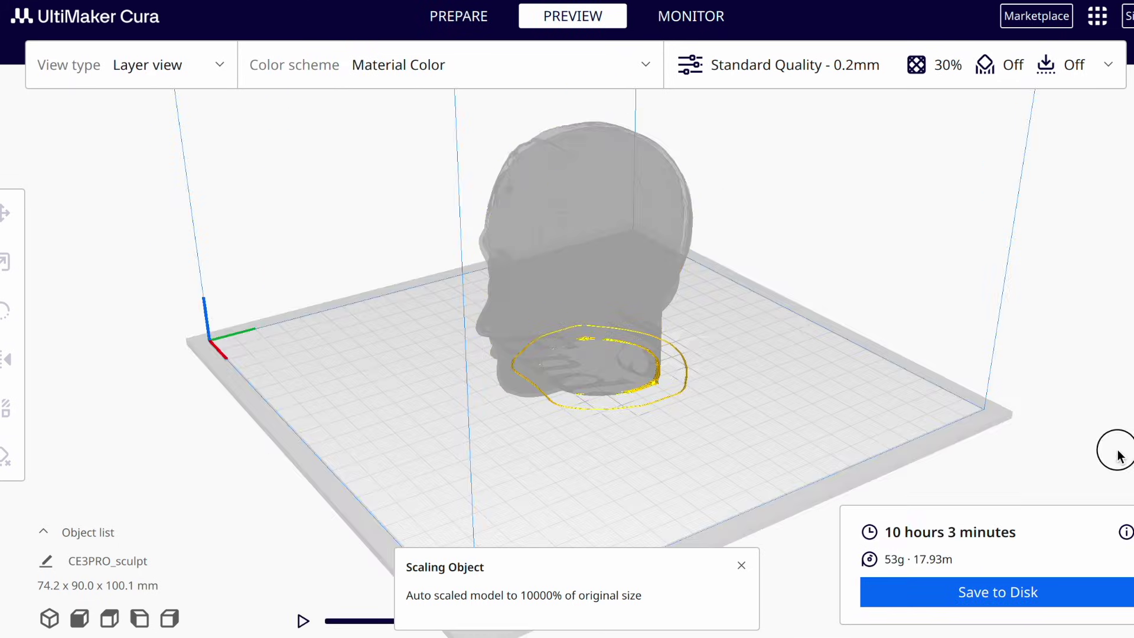
right_click_drag(697, 342, 664, 429)
scroll(664, 429, "up", 3)
left_click_drag(1125, 449, 1128, 145)
right_click_drag(987, 236, 852, 242)
scroll(852, 243, "down", 3)
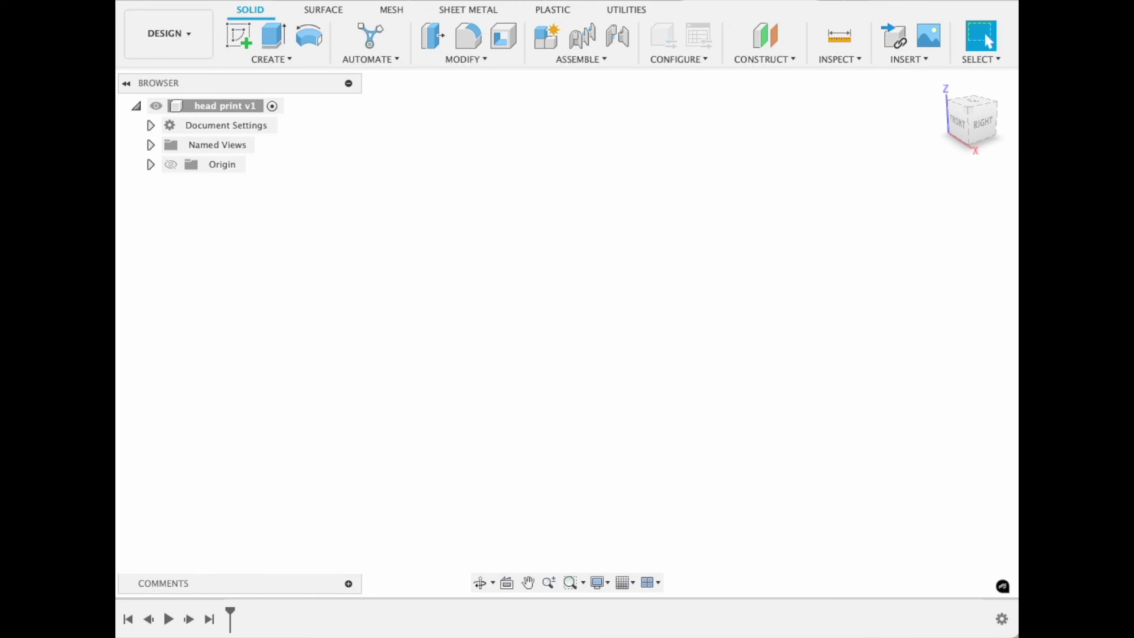
In Fusion, insert the sculpt.obj mesh into the head print design and show the origin
left_click(909, 59)
left_click(930, 201)
left_click(210, 466)
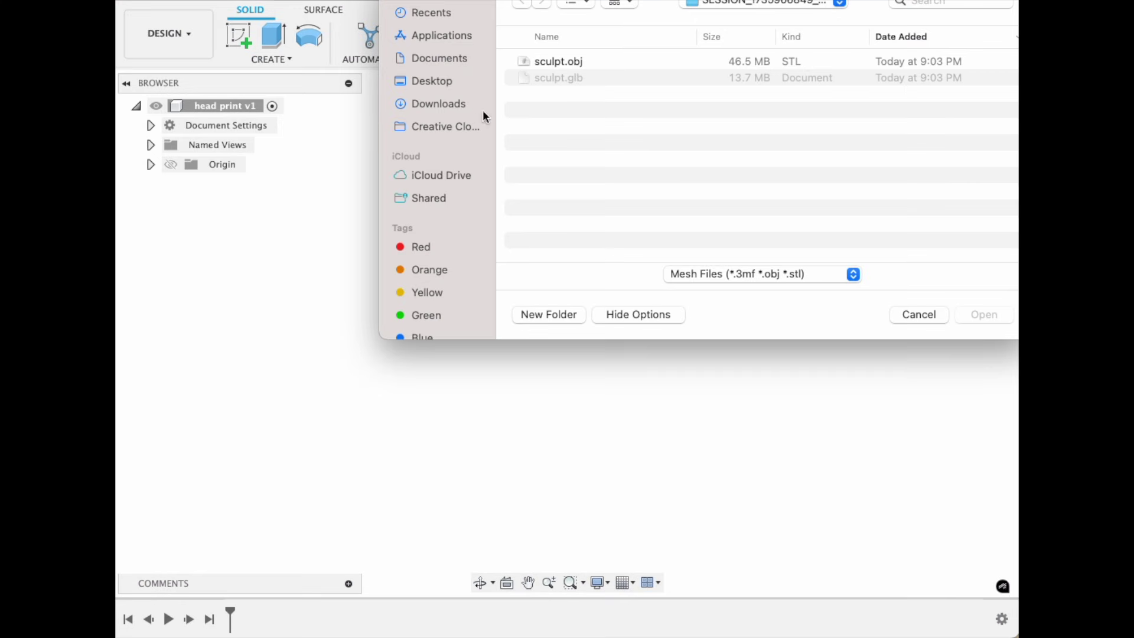
double_click(563, 61)
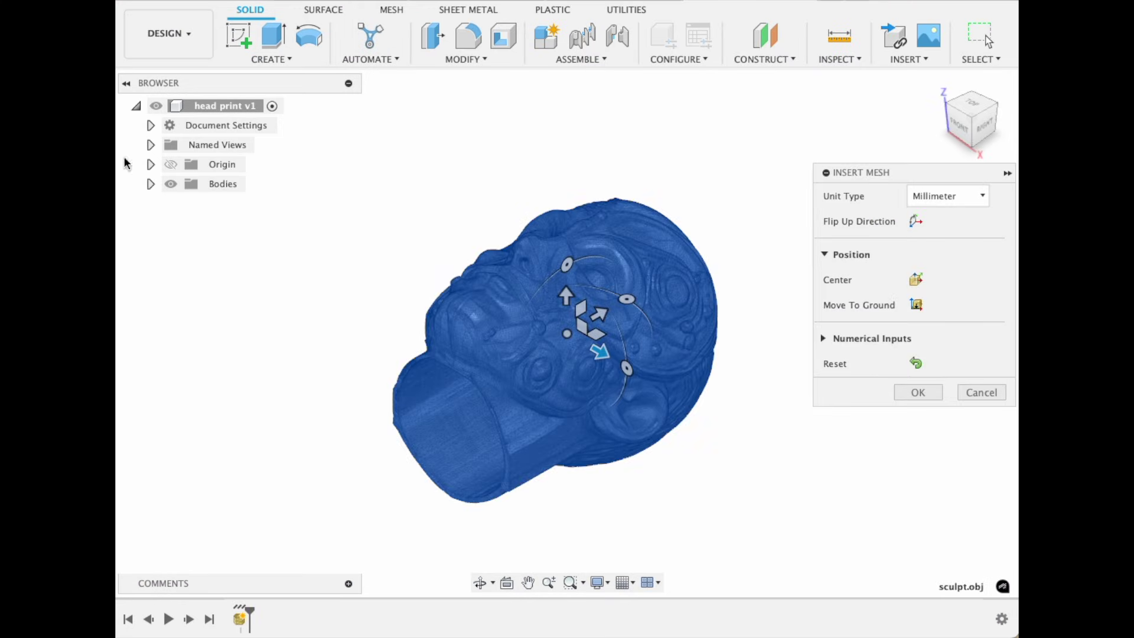
left_click(170, 165)
scroll(443, 276, "up", 5, "shift")
key("Return")
Start a sketch on the XY plane and draw a centre rectangle around the head from the origin
left_click(971, 116)
left_click(239, 35)
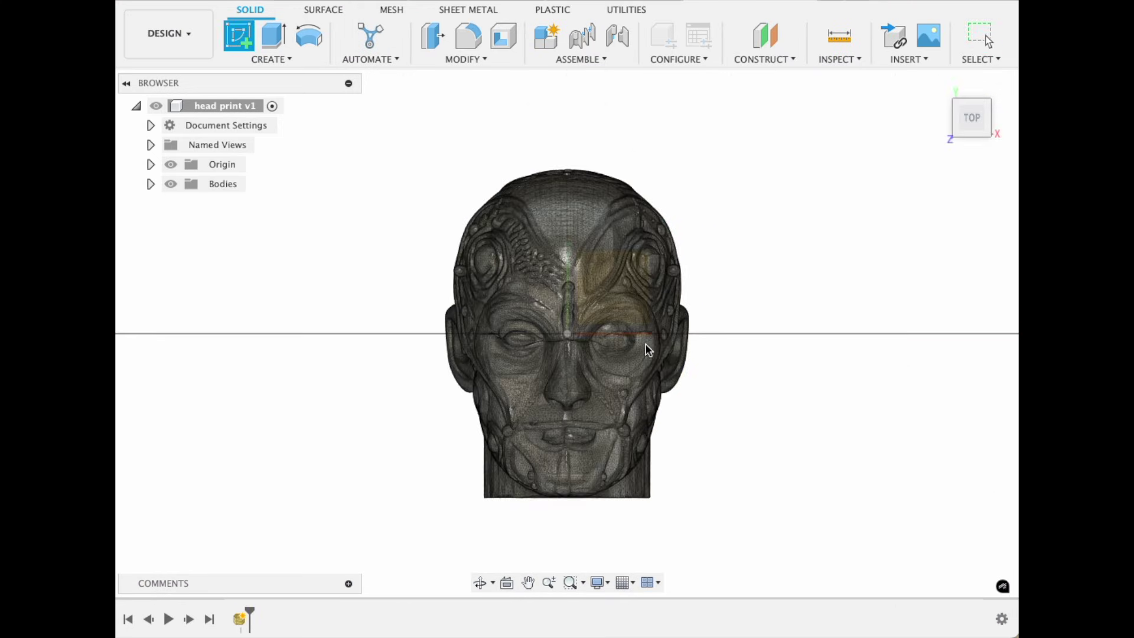
left_click(620, 310)
left_click(307, 59)
mouse_move(339, 97)
left_click(447, 128)
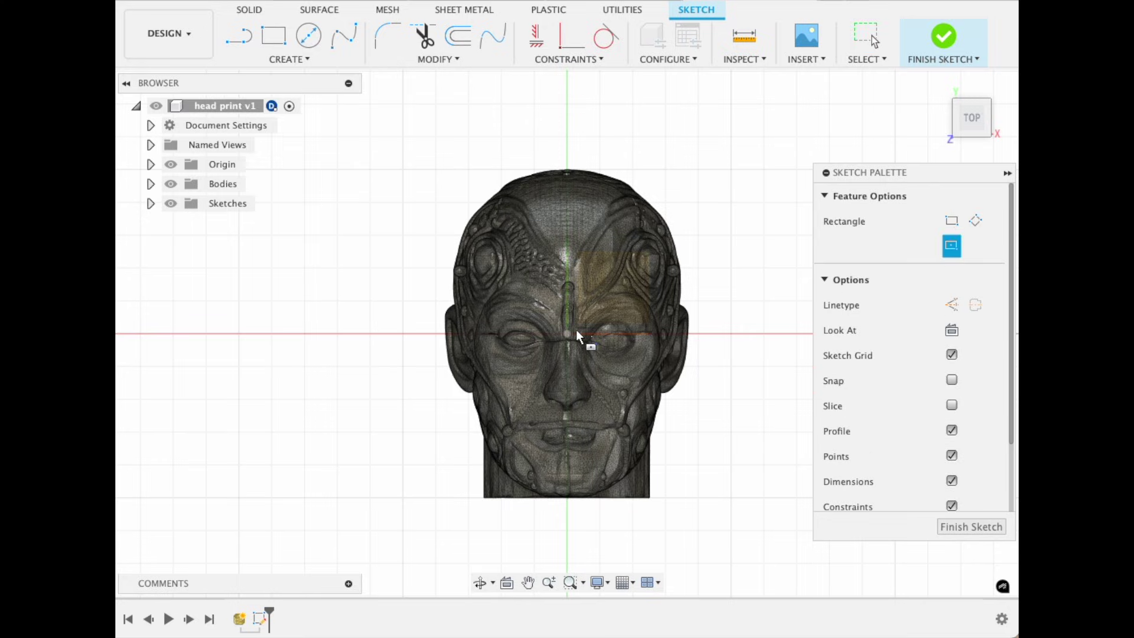
left_click(567, 334)
left_click(729, 218)
Dimension the rectangle's upper edge to 50 mm
key("d")
left_click(718, 218)
left_click(656, 144)
type("50")
key("Return")
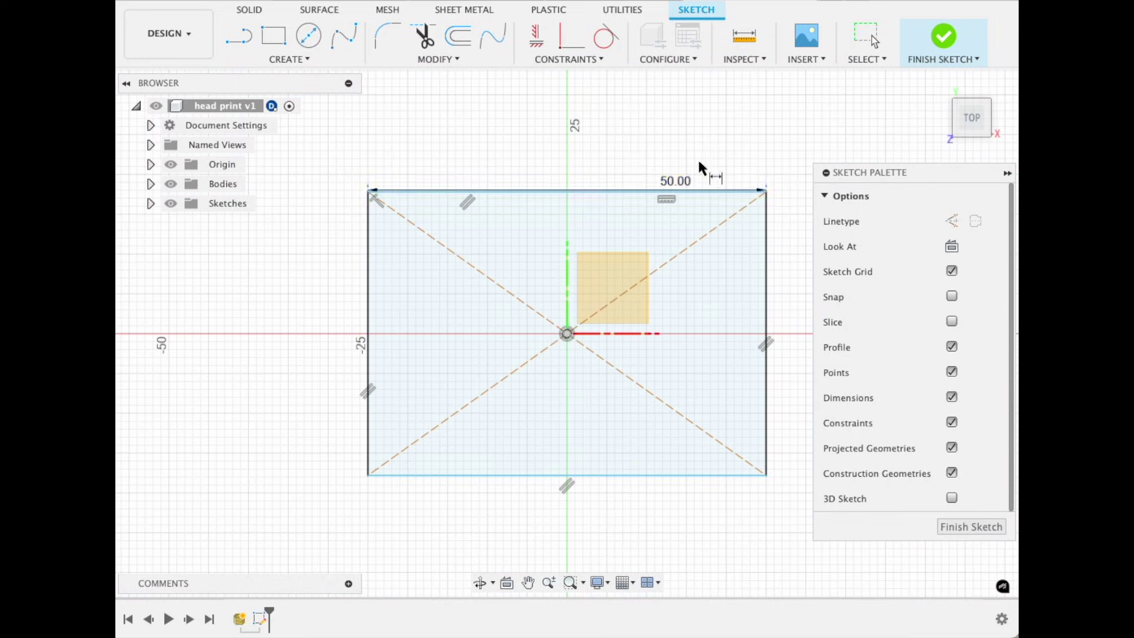
Trim the head mesh with a Plane Cut at the plate, keeping only the face above it
left_click(263, 59)
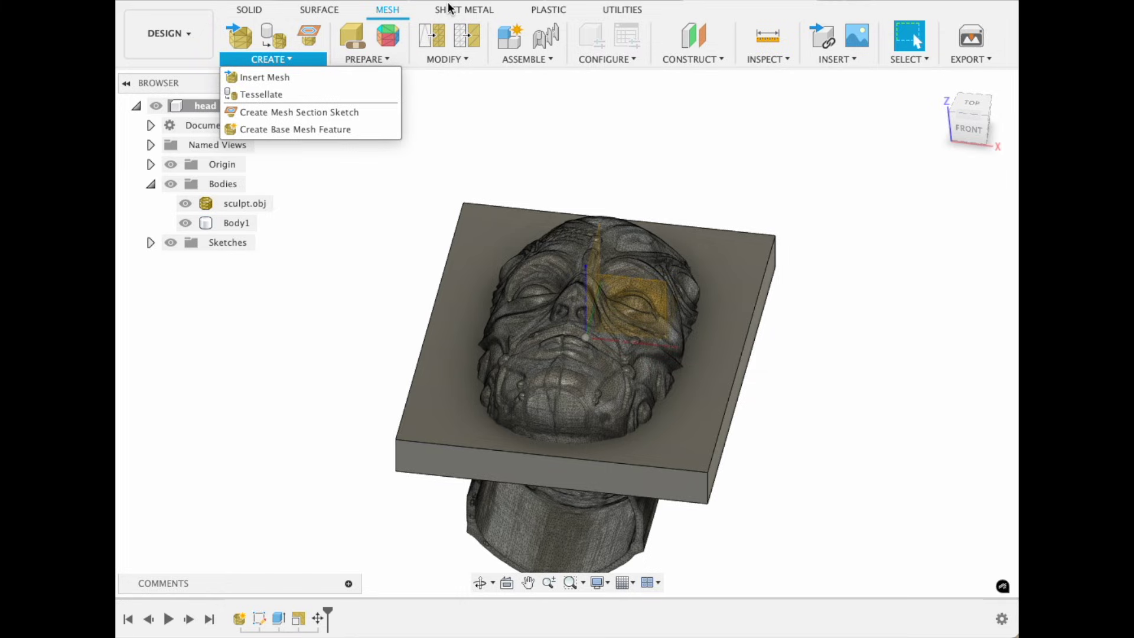
left_click(447, 59)
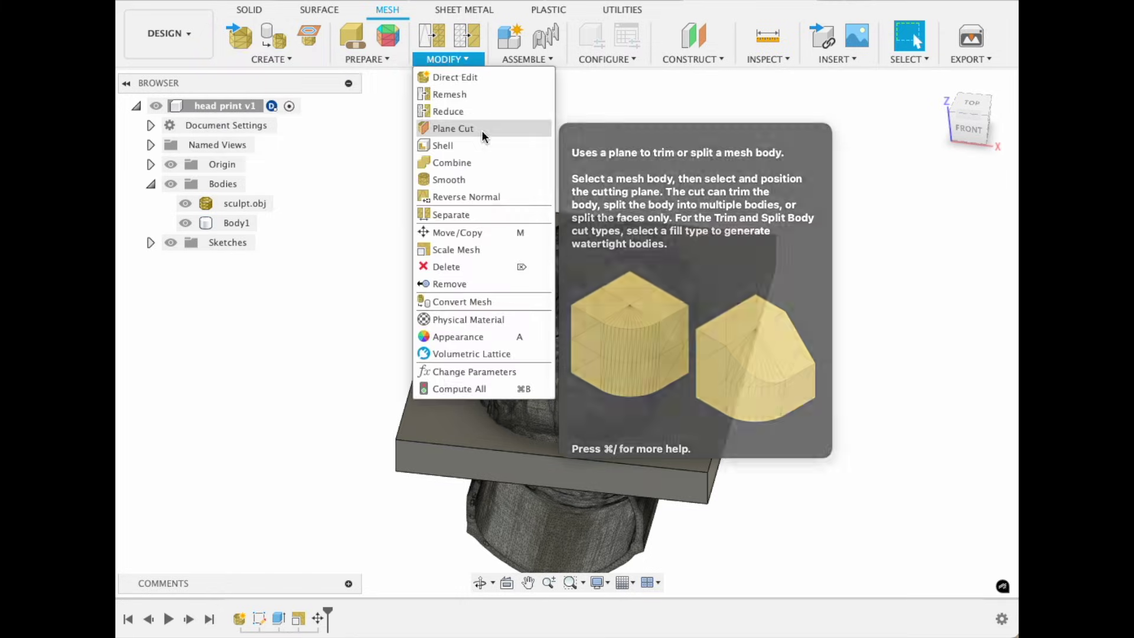
left_click(451, 124)
left_click(785, 301)
left_click(666, 345)
key("Return")
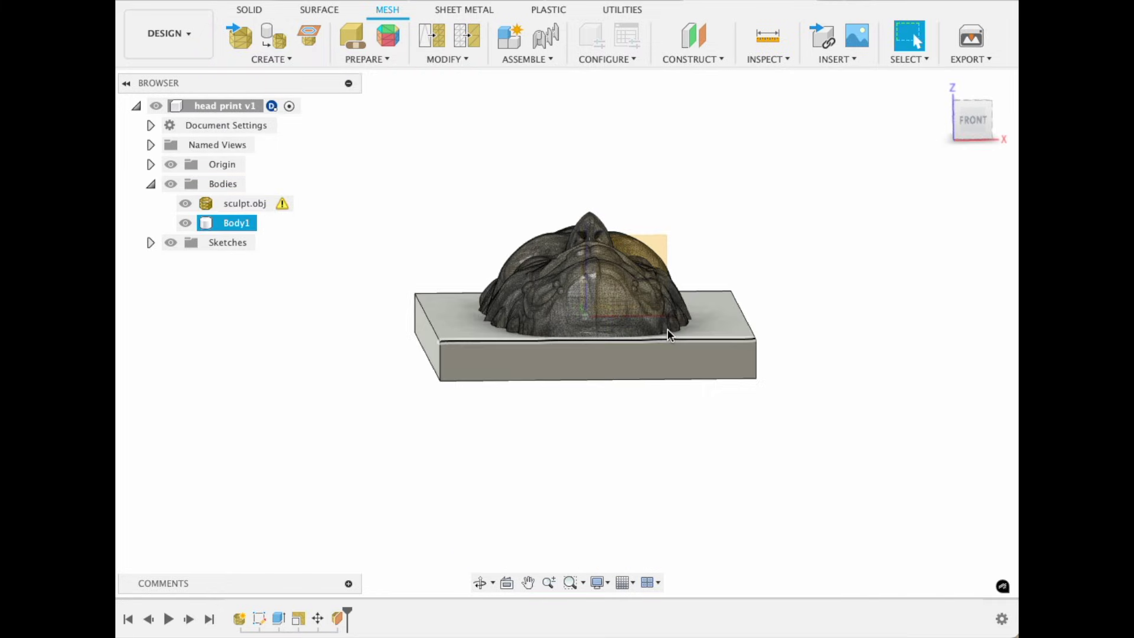
Hide the Body1 plate so that only the trimmed face mesh is displayed
left_click(255, 208)
left_click(417, 245)
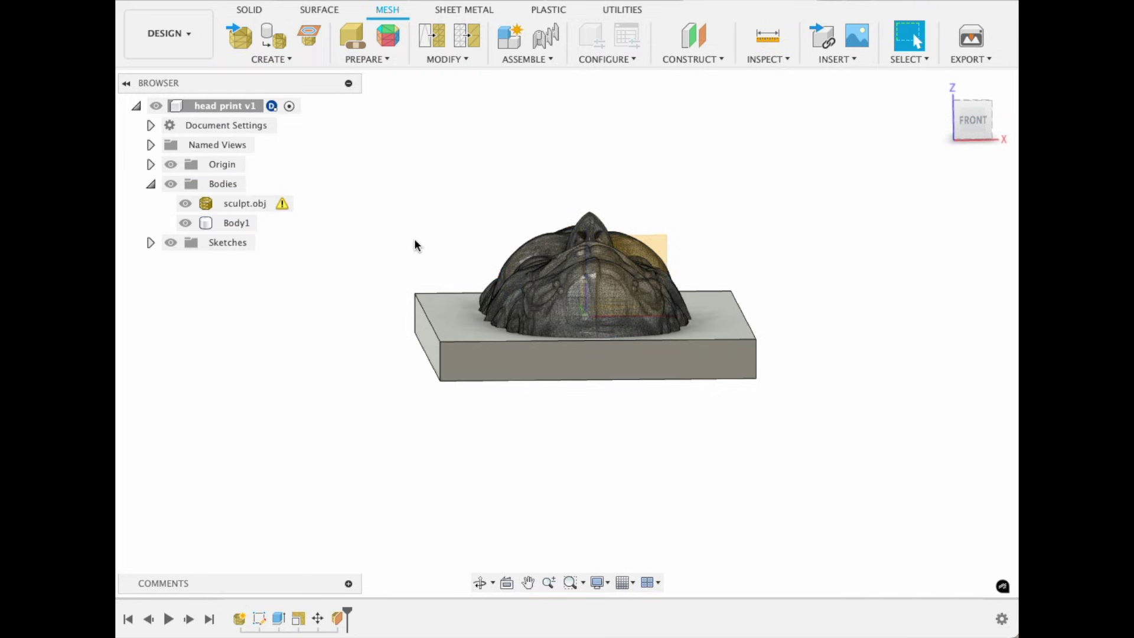
left_click(185, 223)
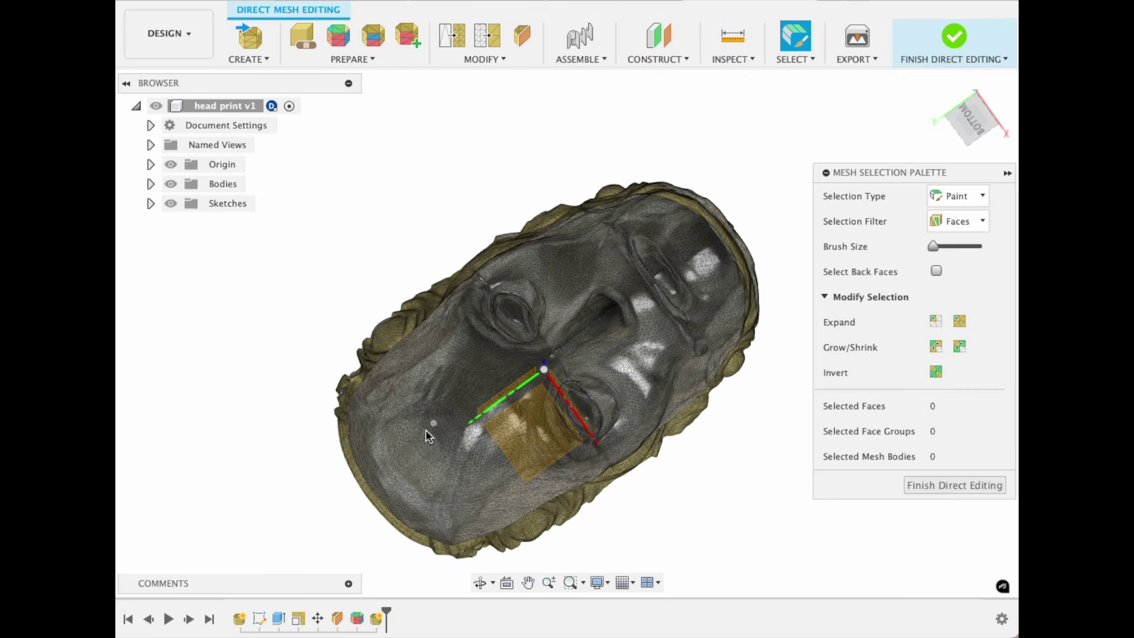
Paint-select and delete the inner shell faces behind the nose, mouth and brow of the face mesh
left_click(576, 350)
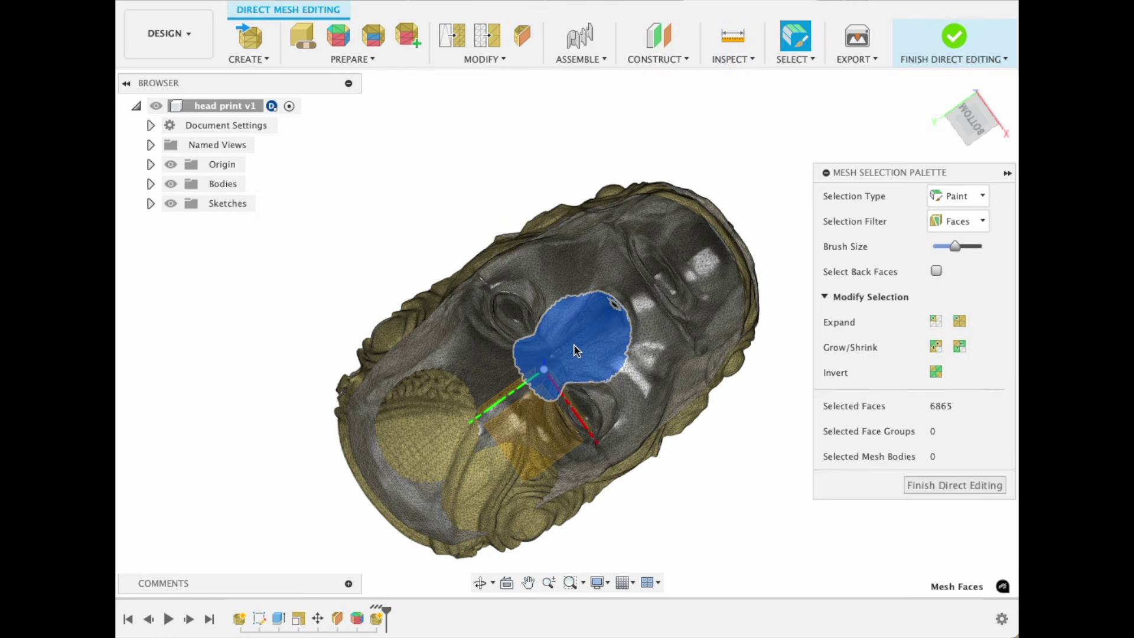
left_click_drag(575, 345, 674, 266)
key("Delete")
left_click(486, 326)
key("Delete")
mouse_move(486, 327)
middle_mouse_down("shift")
mouse_move(615, 512)
mouse_move(595, 539)
middle_mouse_up("shift")
key("Delete")
Delete more inner shell faces along the forehead edge and sides of the face mesh
left_click(199, 292)
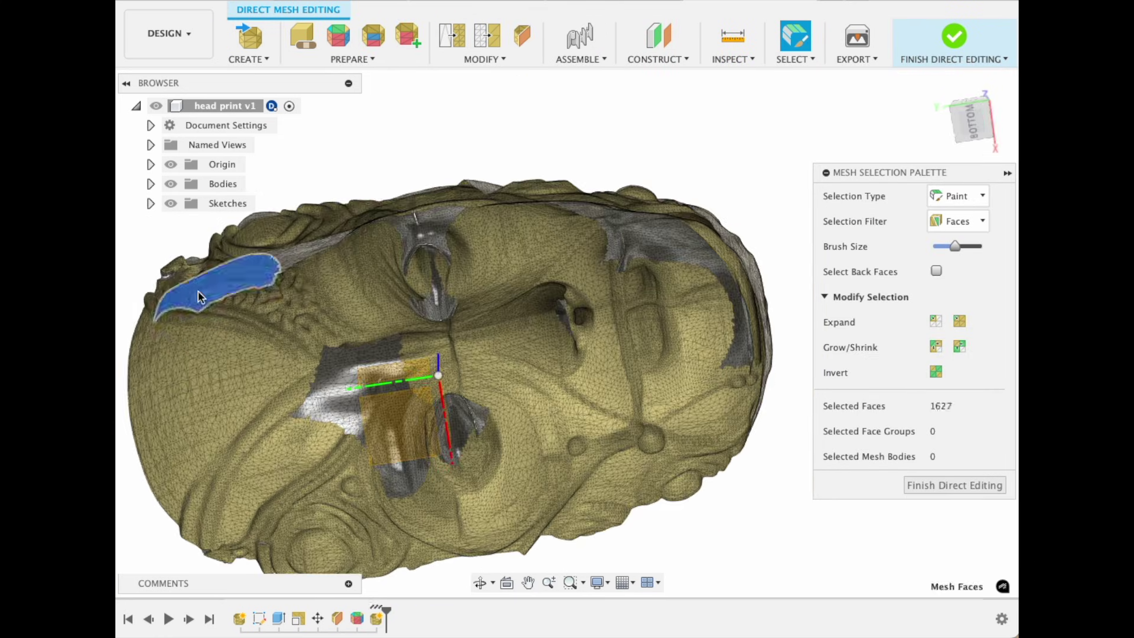
key("Delete")
scroll(564, 331, "up", 3)
left_click(313, 159)
key("Delete")
middle_click_drag(321, 172, 684, 142, "shift")
scroll(641, 347, "down", 2)
left_click(355, 425)
key("Delete")
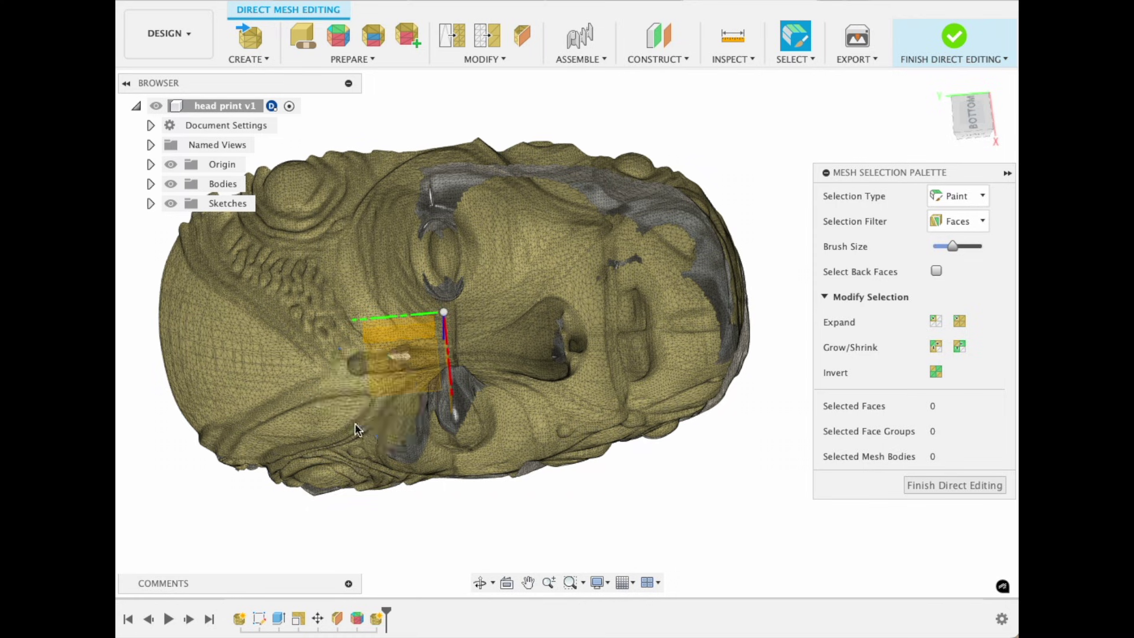
Shrink the brush and delete the small leftover inner faces around the eye and nostrils
mouse_move(355, 425)
middle_mouse_down("shift")
mouse_move(453, 238)
mouse_move(387, 197)
mouse_move(430, 185)
middle_mouse_up("shift")
left_click(453, 239)
left_click_drag(953, 246, 936, 247)
left_click(430, 185)
key("Delete")
scroll(431, 185, "up", 2)
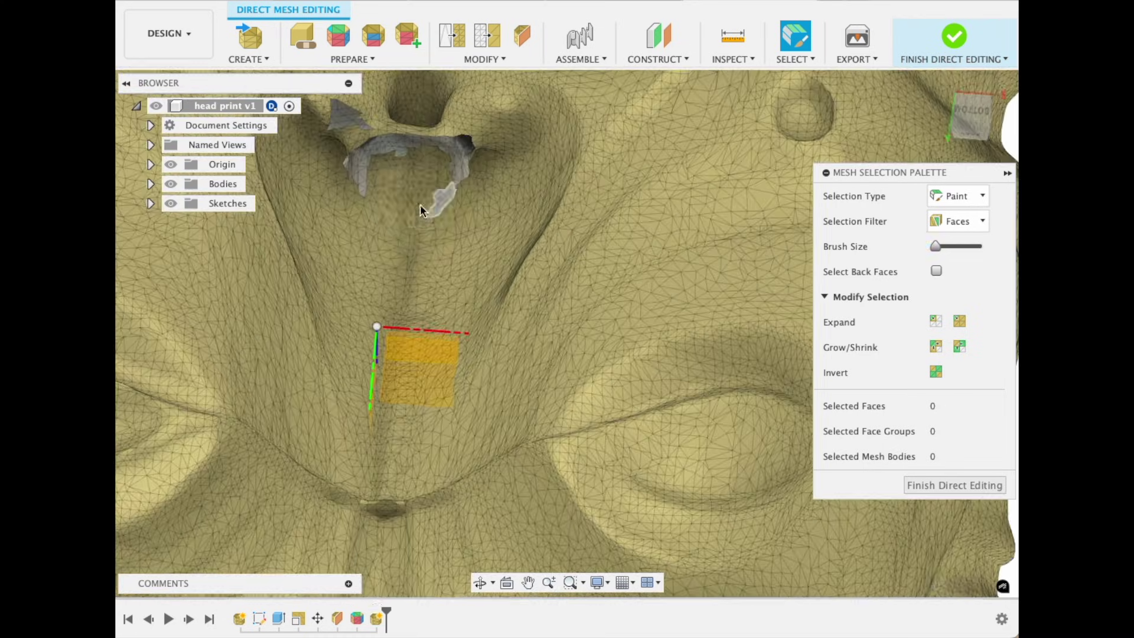
middle_click_drag(420, 206, 466, 177, "shift")
left_click(466, 177)
key("Delete")
Enlarge the brush slightly and delete further patches of leftover inner faces from the back of the face mesh
left_click_drag(935, 247, 948, 246)
left_click(590, 336)
key("Delete")
mouse_move(590, 337)
middle_mouse_down("shift")
mouse_move(539, 215)
mouse_move(724, 230)
middle_mouse_up("shift")
key("Delete")
scroll(544, 200, "down", 3)
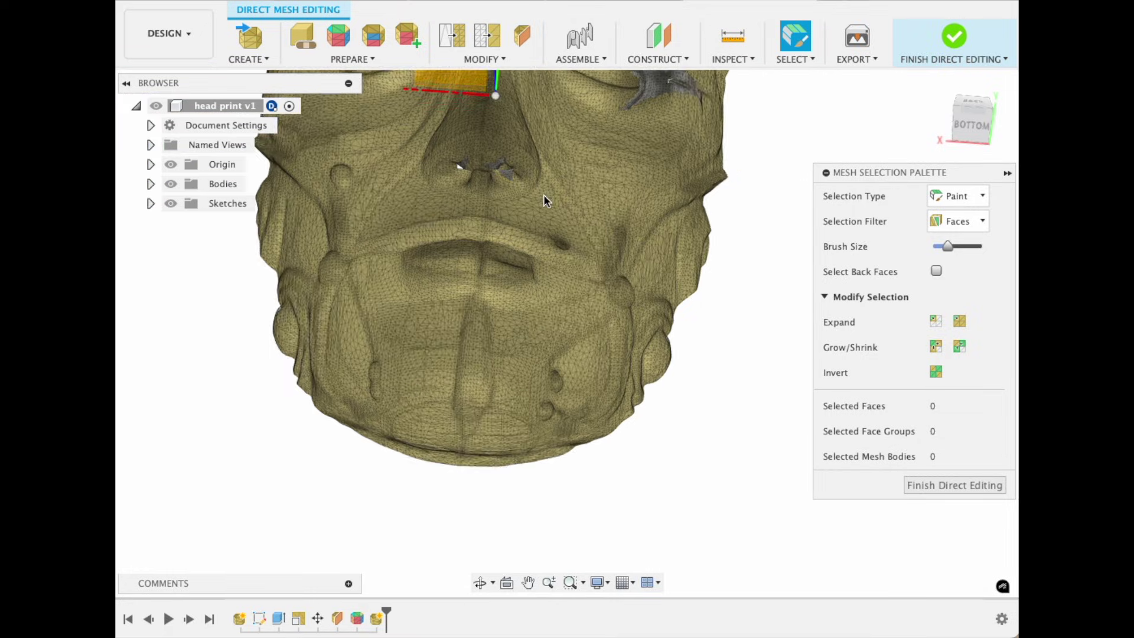
Reduce the brush size and paint-select the leftover inner faces inside the narrow recess of the mesh
mouse_move(544, 199)
middle_mouse_down("shift")
mouse_move(678, 152)
mouse_move(623, 208)
mouse_move(592, 296)
middle_mouse_up("shift")
scroll(623, 208, "up", 6)
key("bracketleft")
key("bracketleft")
left_click(632, 221)
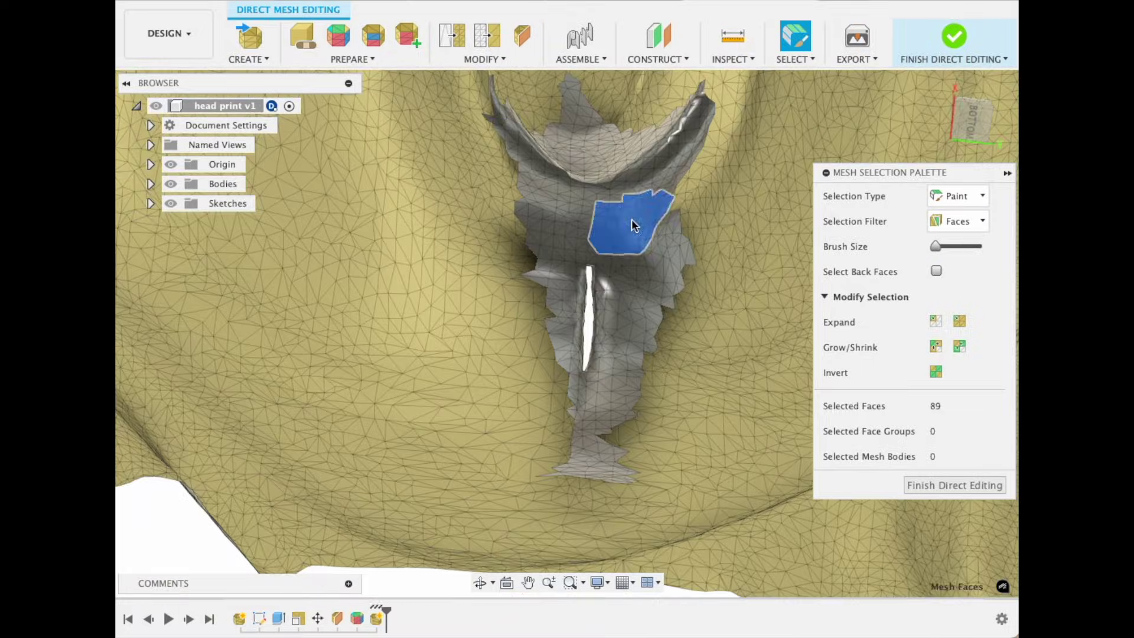
left_click(598, 166)
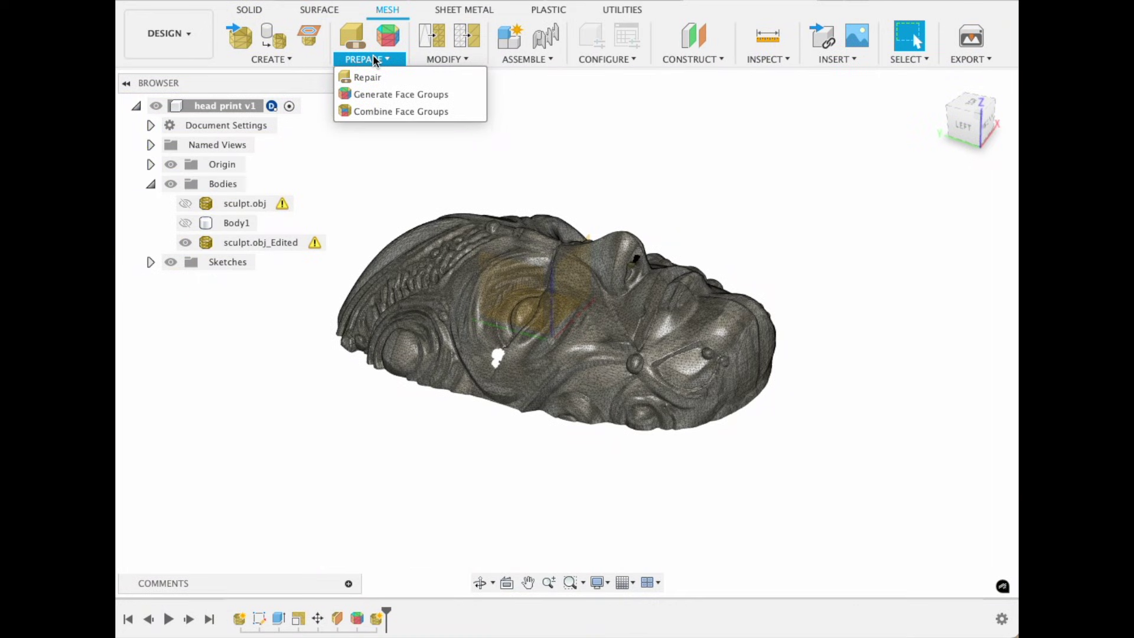
Repair the edited face mesh using the Close Holes repair type
left_click(367, 77)
left_click(650, 277)
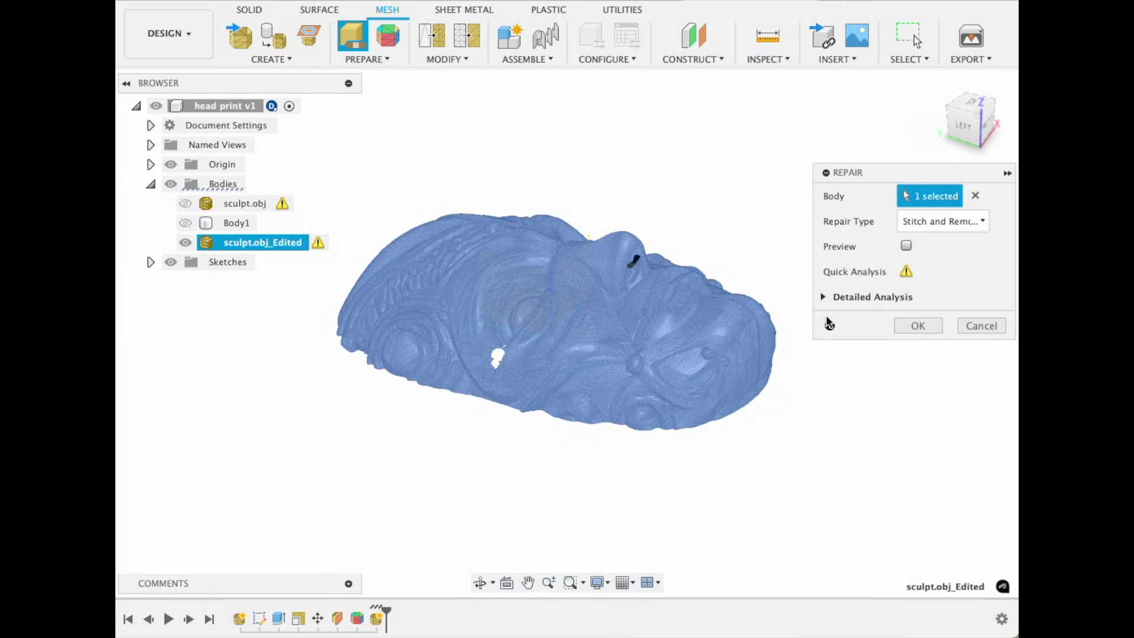
left_click(931, 219)
left_click(943, 243)
left_click(944, 221)
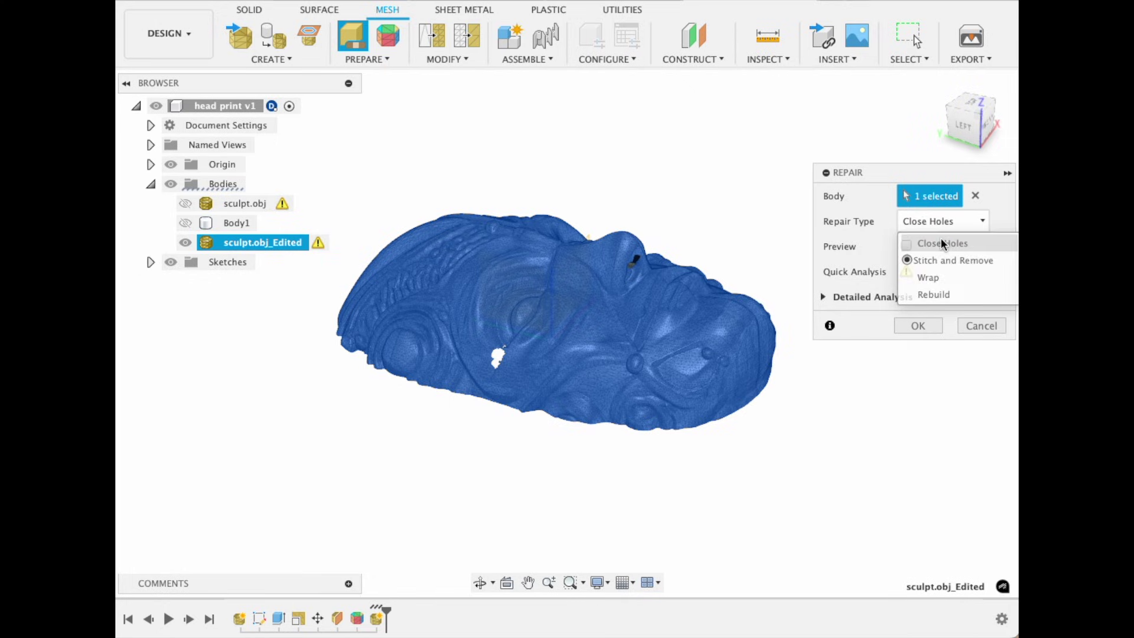
left_click(943, 243)
left_click(921, 326)
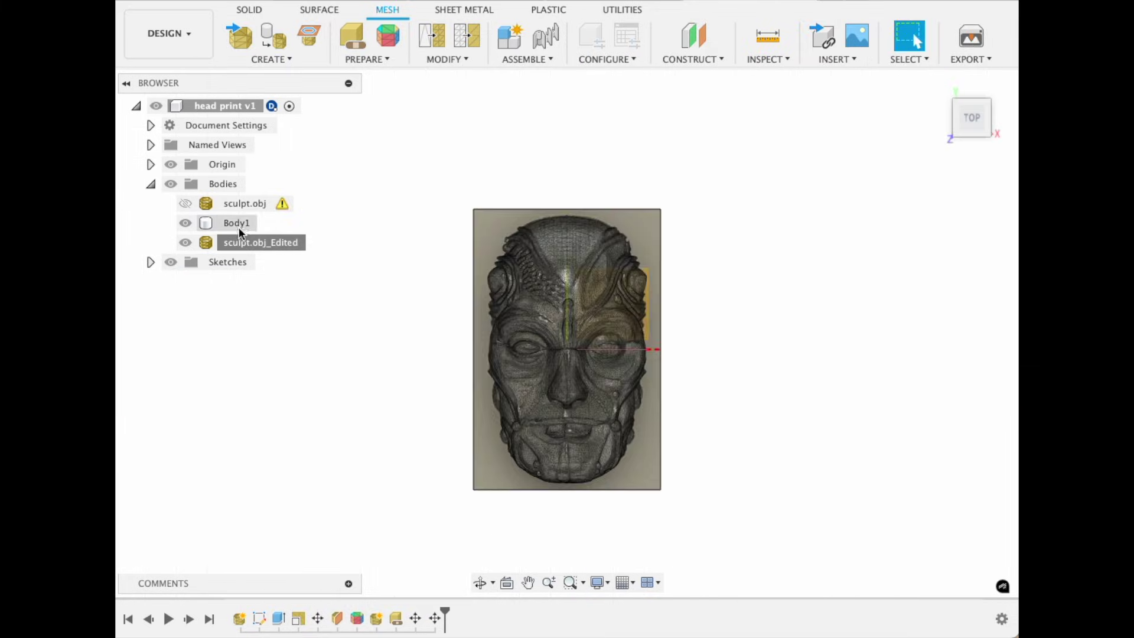
Tessellate the Body1 plate into a mesh and choose it as the Combine target with the face mesh as tool body
left_click(236, 222)
left_click(281, 40)
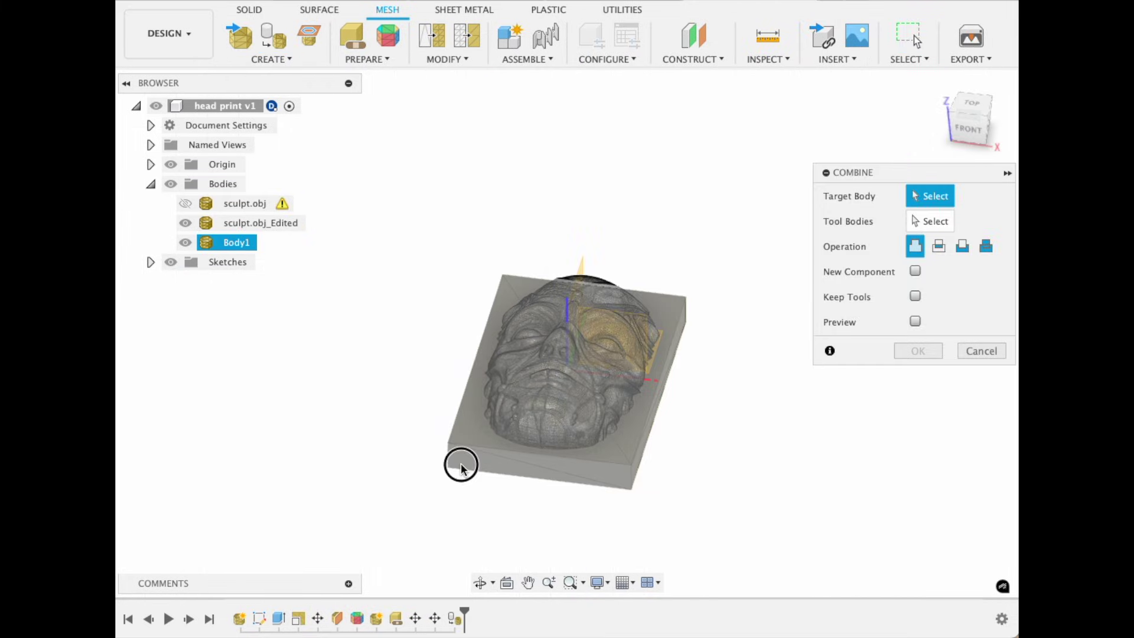
left_click(461, 468)
left_click(544, 395)
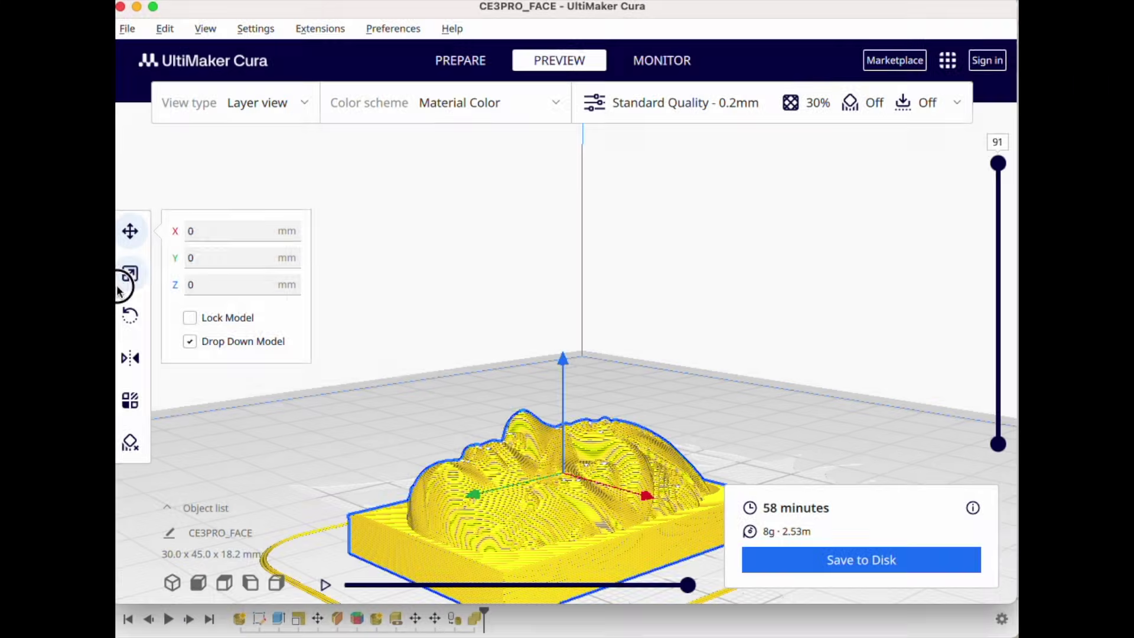
In UltiMaker Cura, scale the face plaque uniformly to 130% and slice it again
left_click(130, 273)
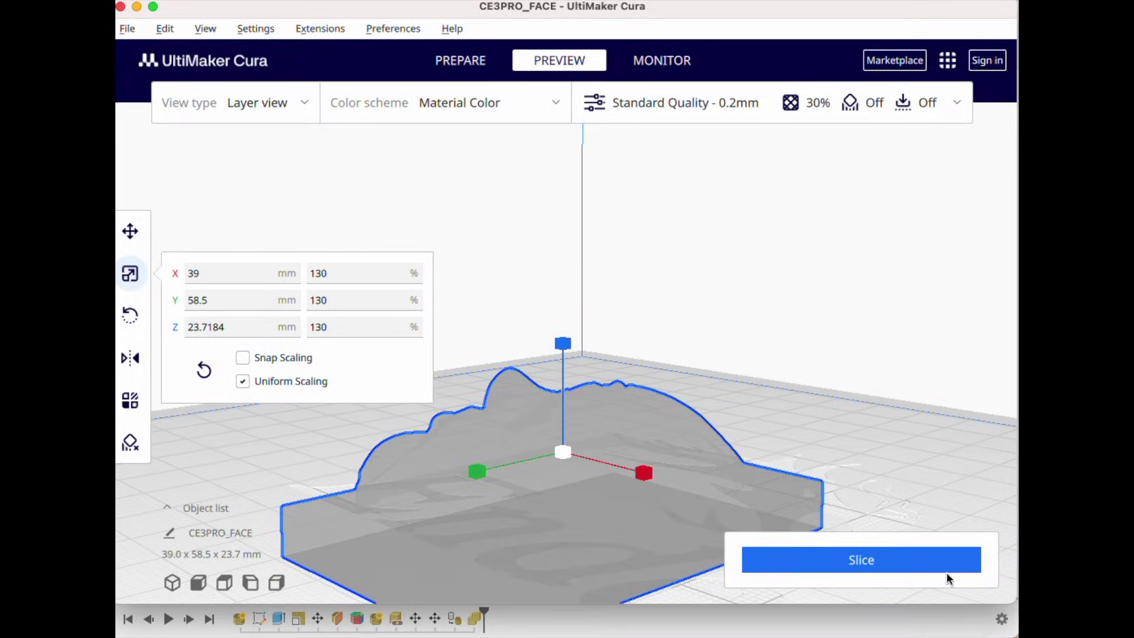
left_click(950, 577)
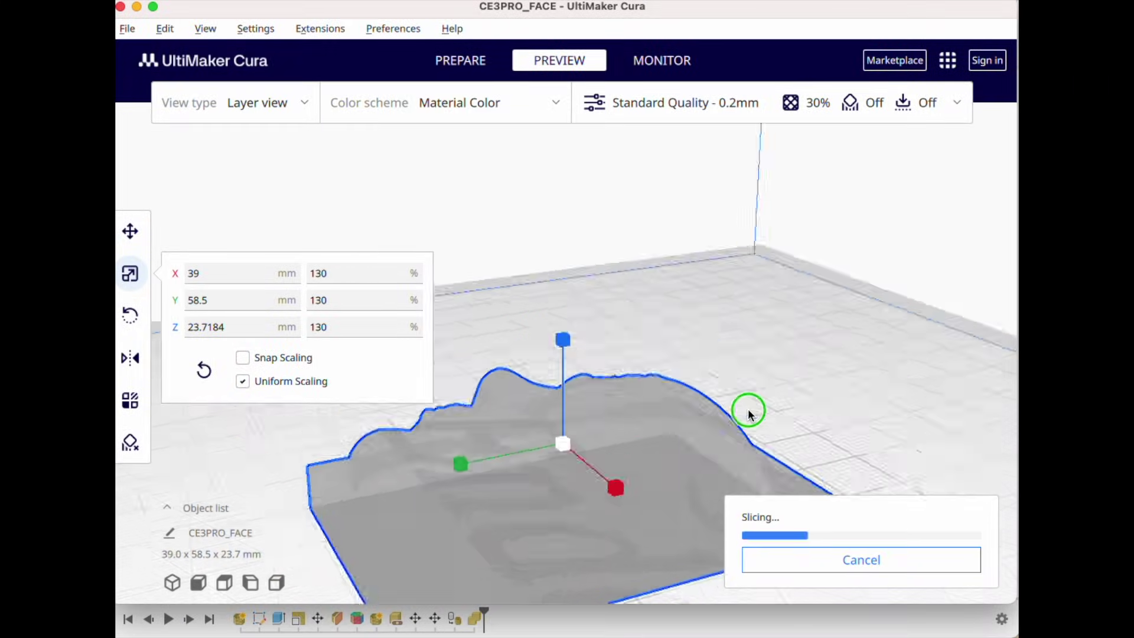